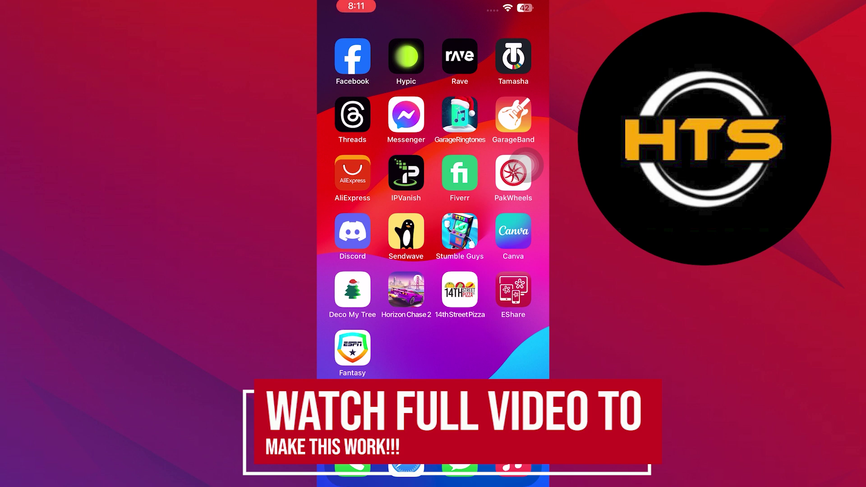
Swipe back to the first Home Screen page with the Weather widget
left_click_drag(365, 203, 515, 204)
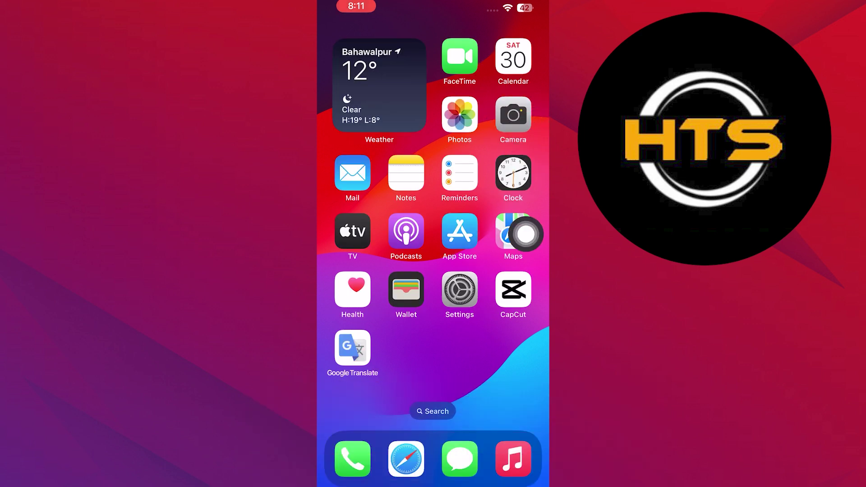
Launch the Camera app in Photo mode to scan the Shopee login QR code
left_click(513, 115)
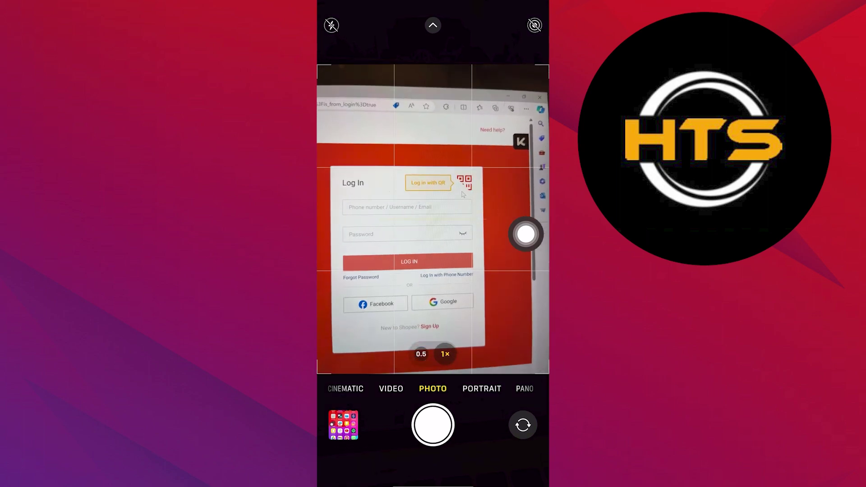